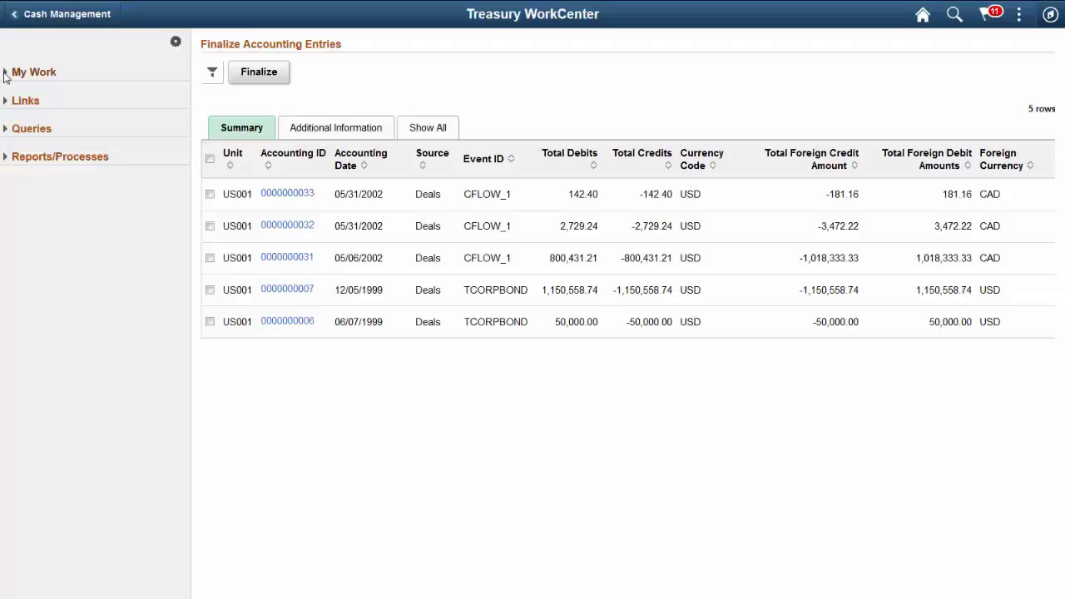
Look over the My Work items in the Treasury WorkCenter and open Bank Account Manager from the Treasury links
left_click(6, 75)
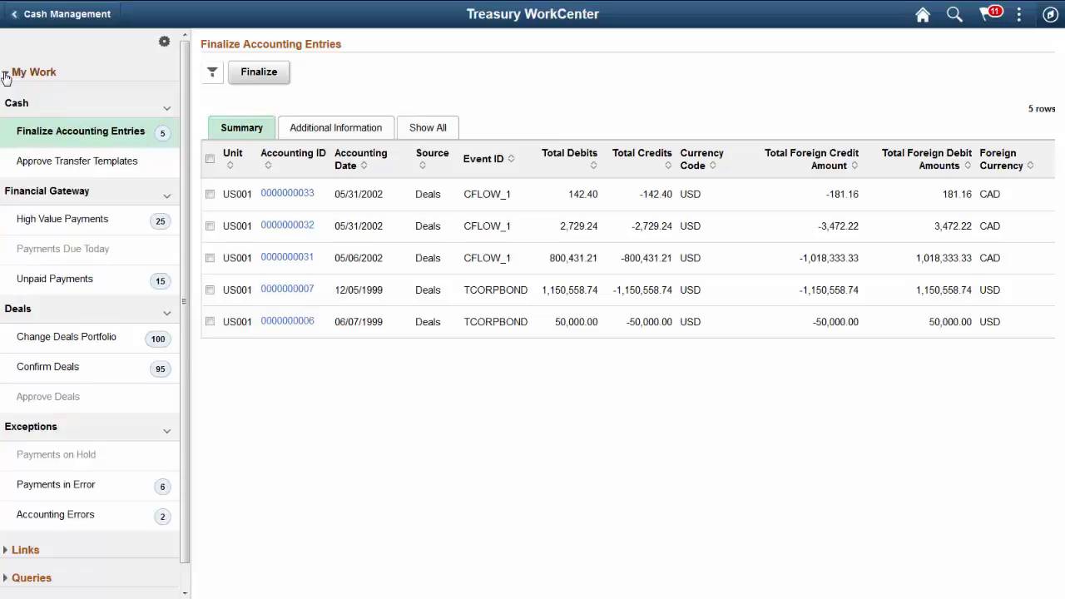
left_click(6, 76)
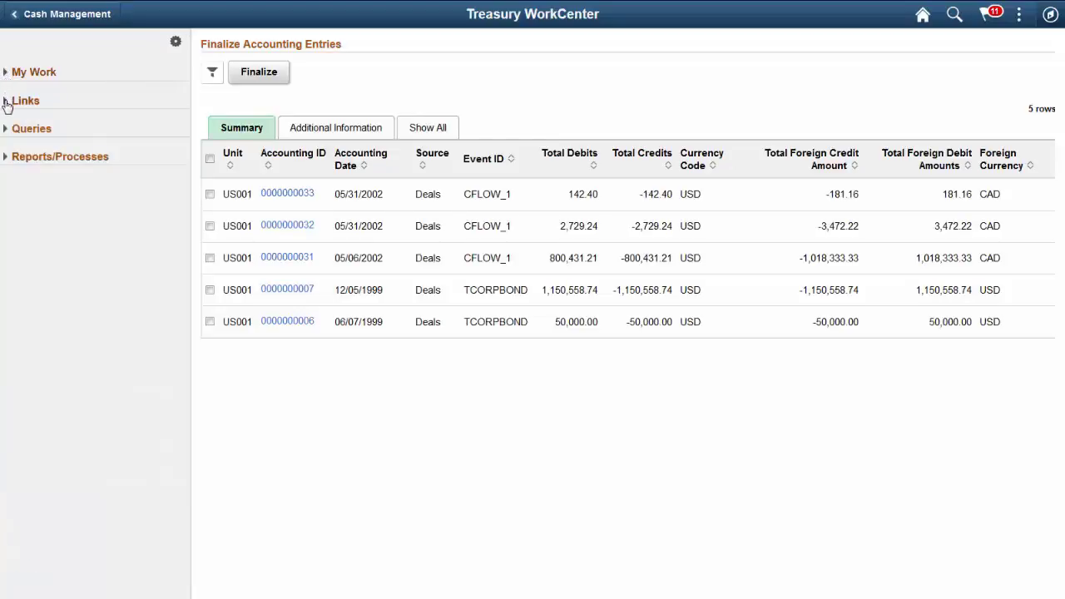
left_click(6, 103)
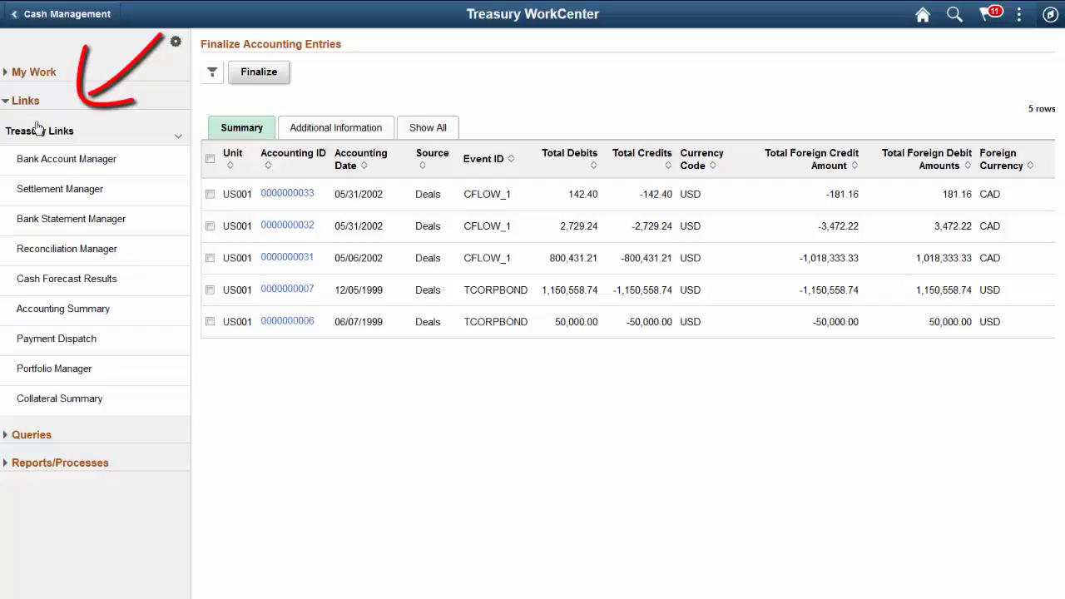
left_click(69, 168)
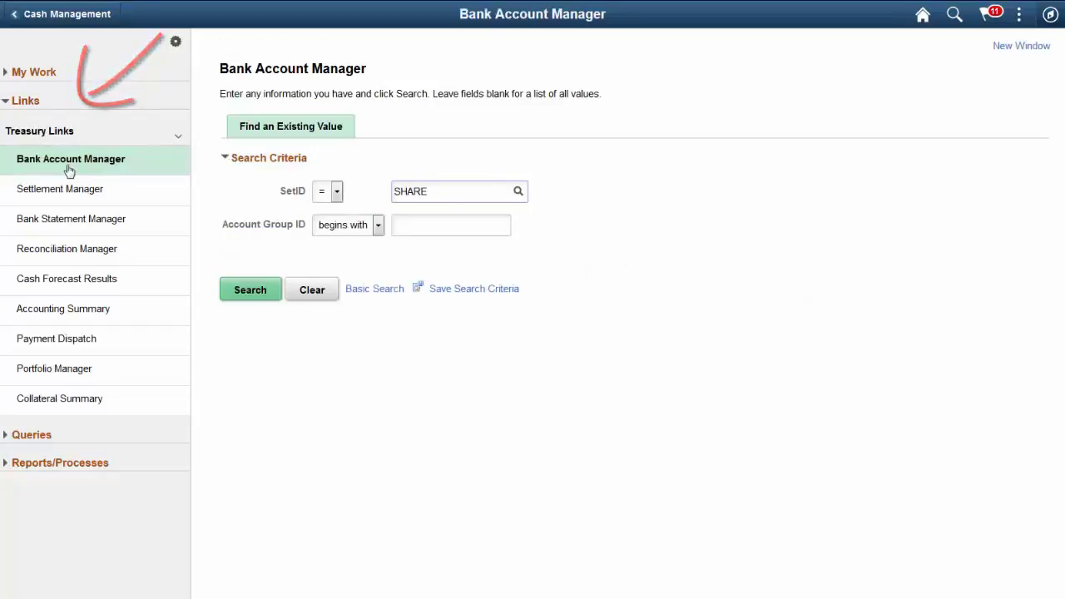
left_click(7, 103)
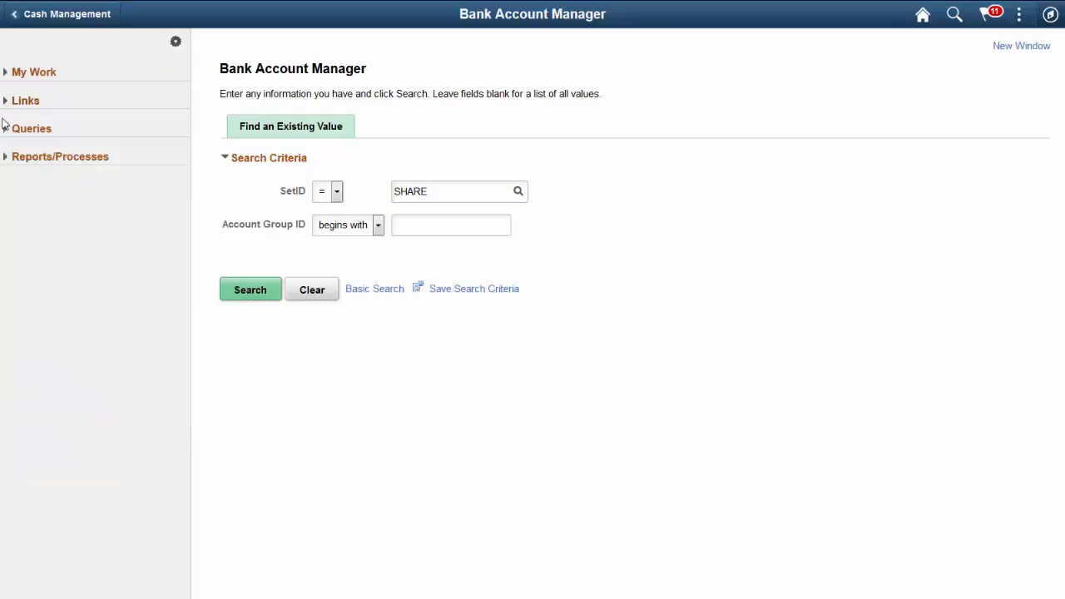
View the Account Register Report among the WorkCenter's general queries, leaving the query list collapsed
left_click(5, 130)
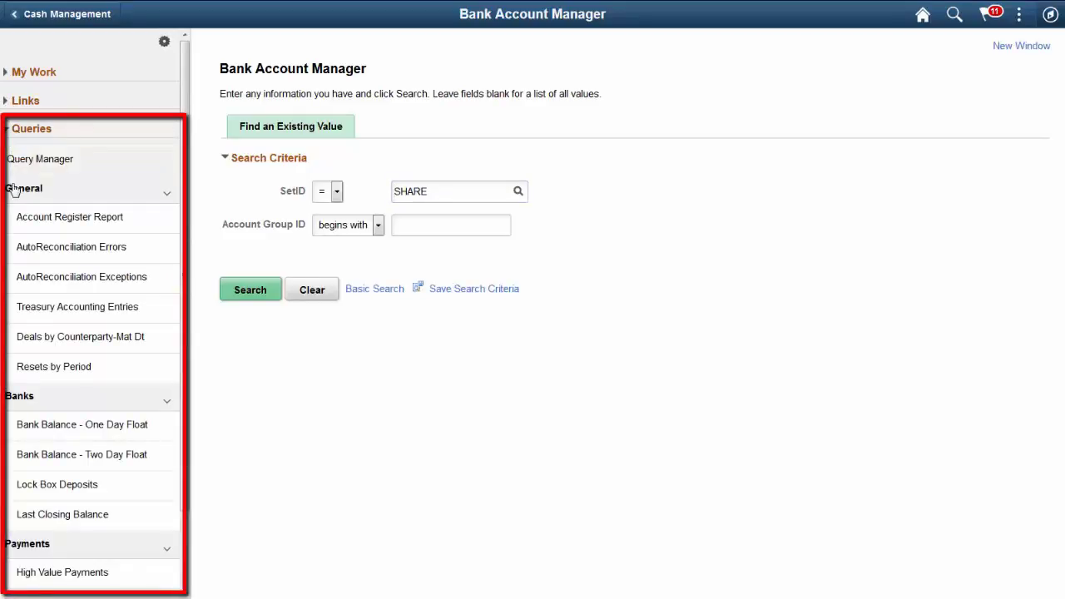
left_click(24, 220)
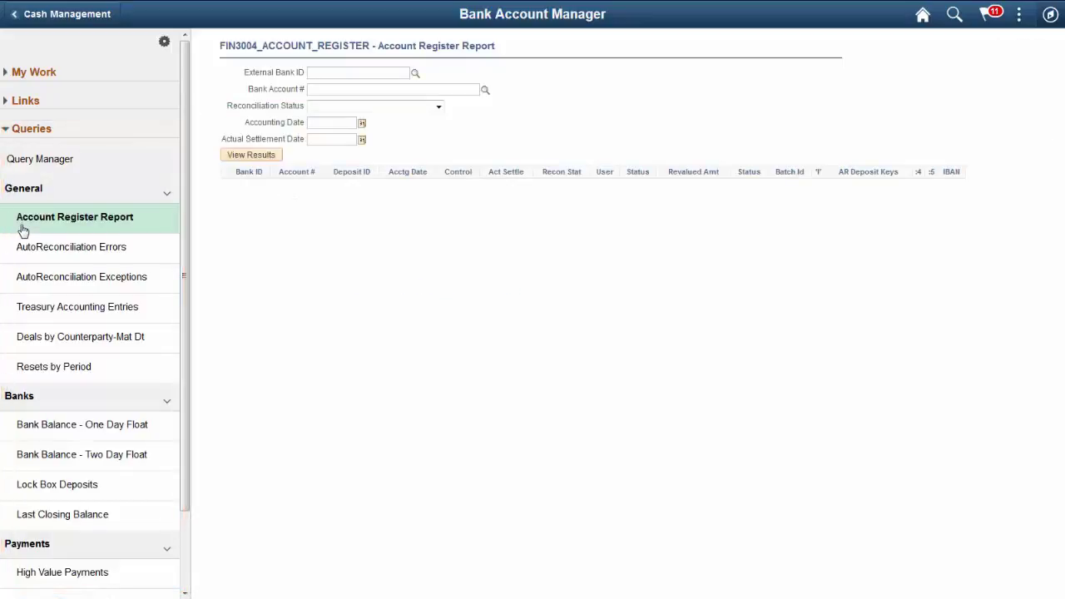
left_click(6, 131)
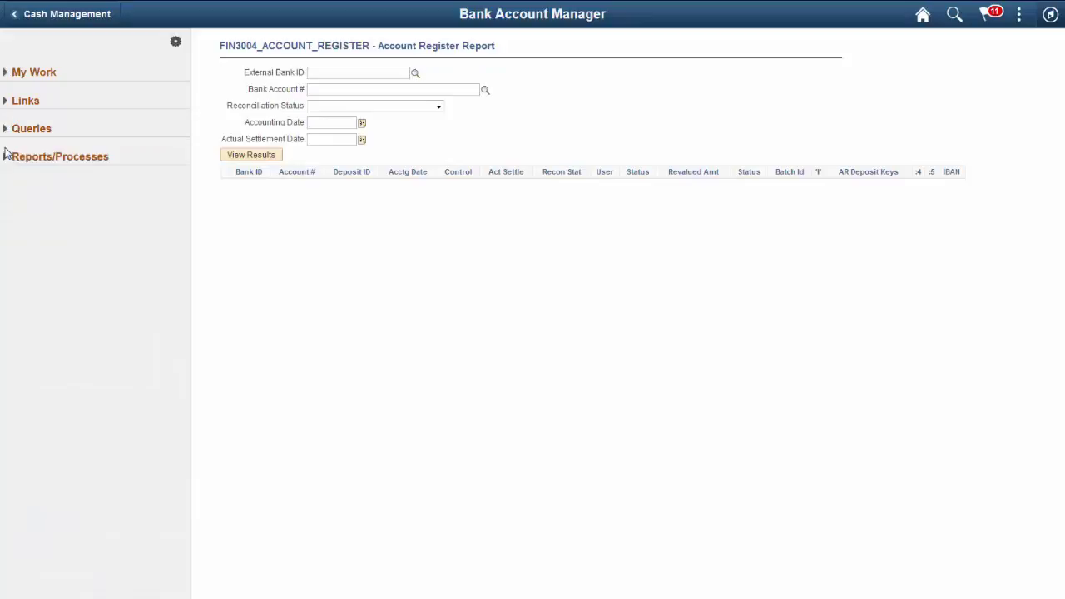
Show the WorkCenter's reports and processes and open the Cash Flow Settlements report
left_click(6, 158)
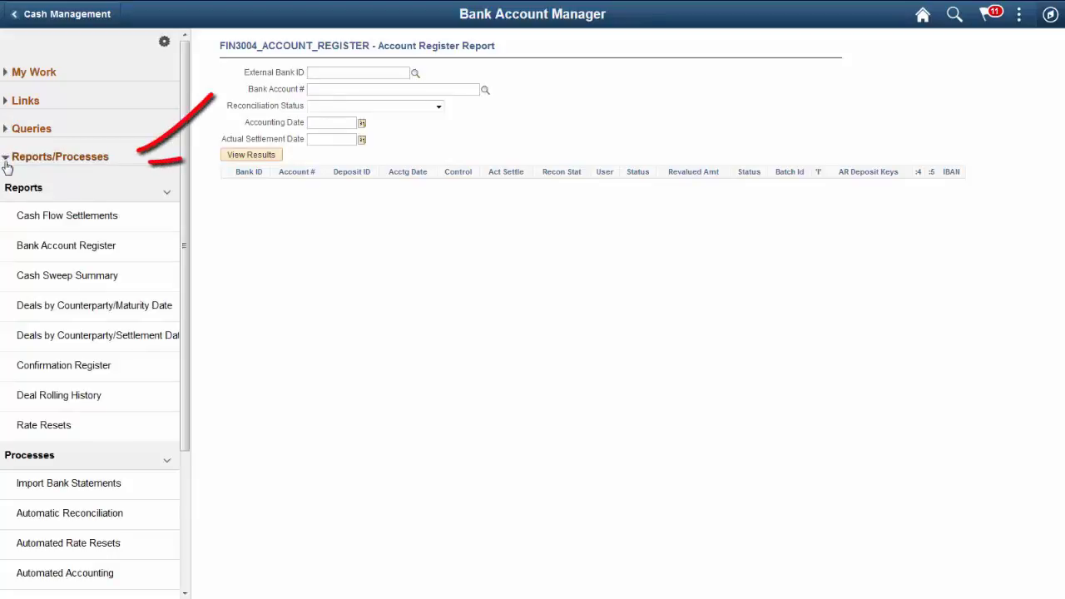
left_click(43, 227)
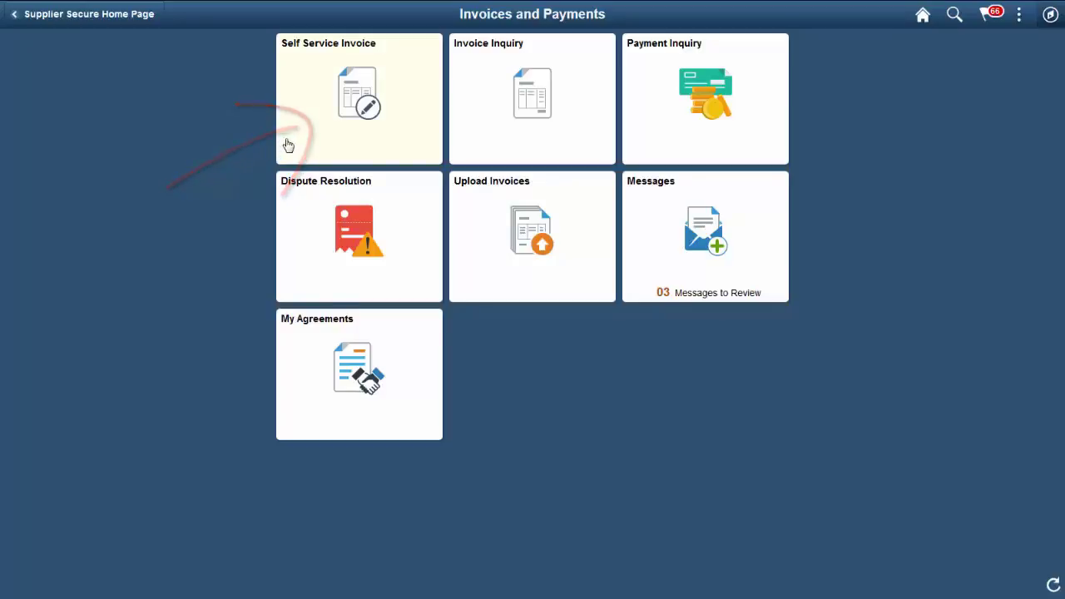
View the self-service invoice with Save For Later status, return to the My Invoices list and start adding a new invoice
left_click(295, 143)
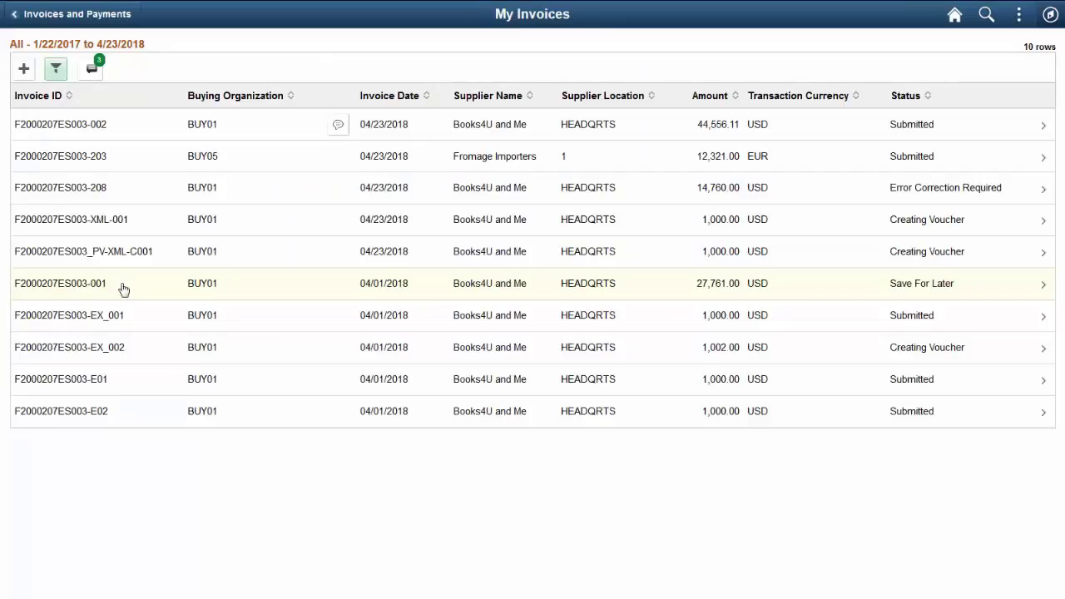
left_click(123, 289)
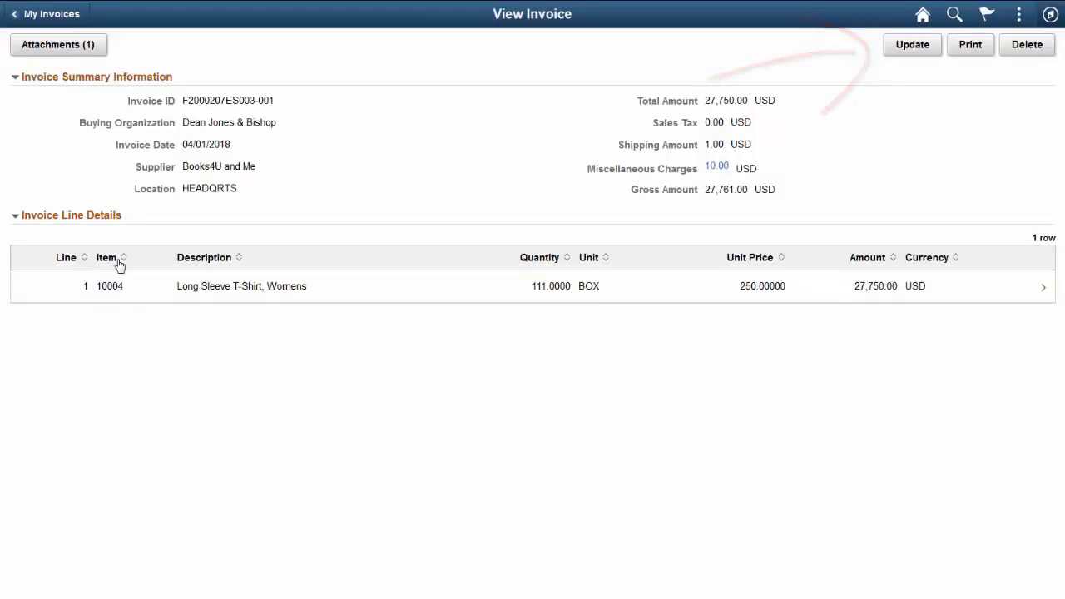
left_click(52, 15)
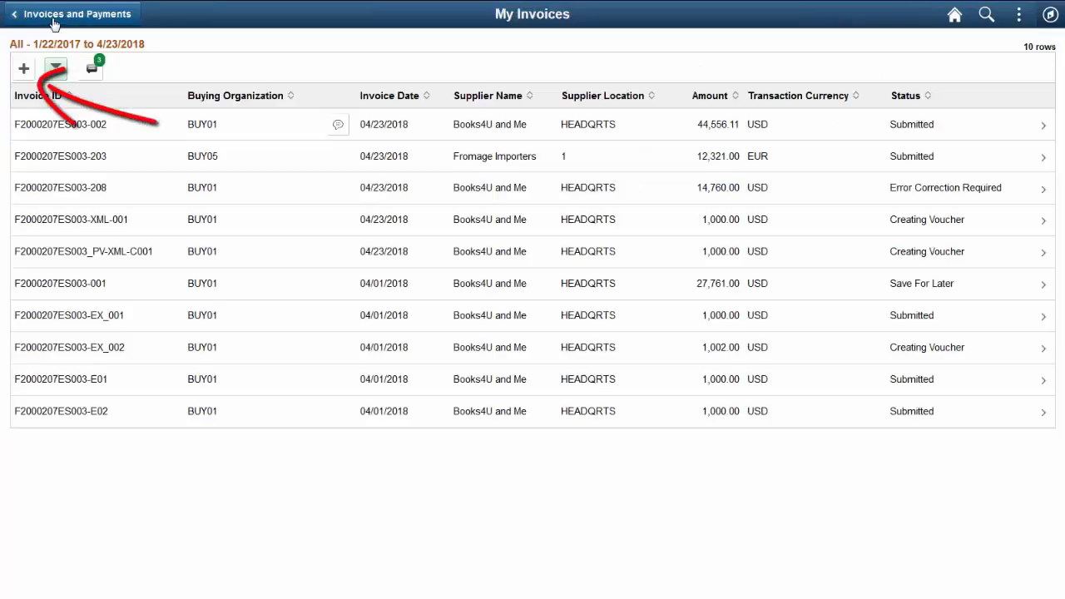
left_click(25, 70)
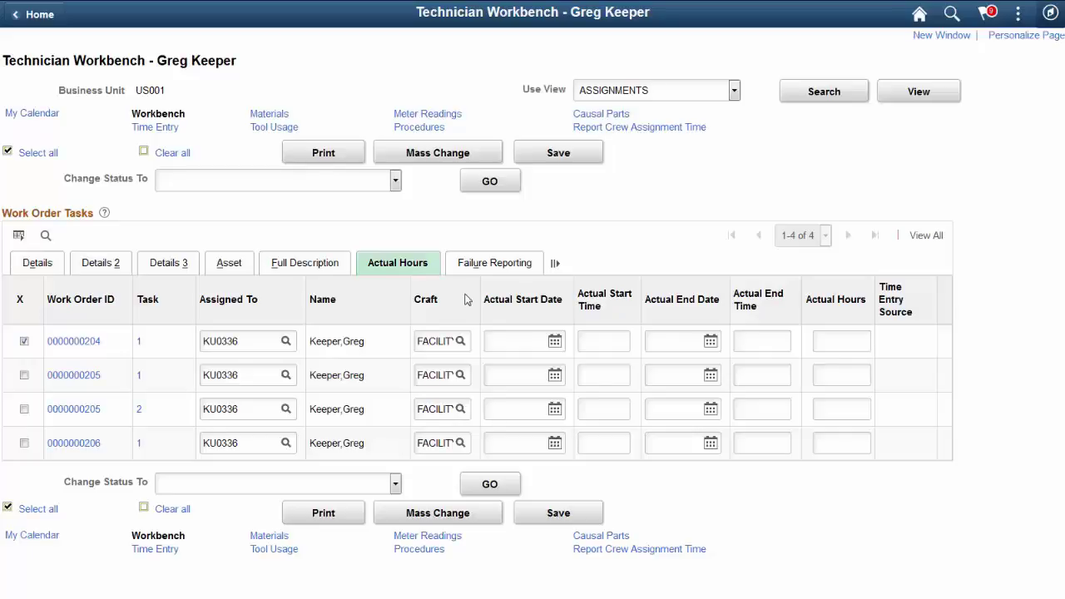
Set the first work order task's actual start date to 05/01/2018 and its actual start time to 8:00AM
left_click(554, 341)
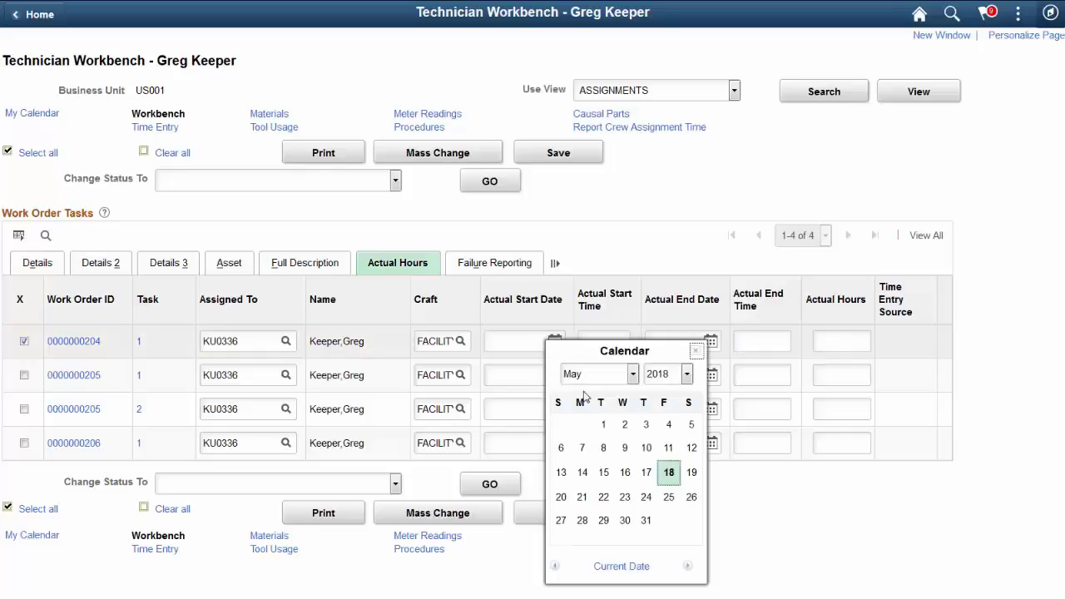
left_click(605, 426)
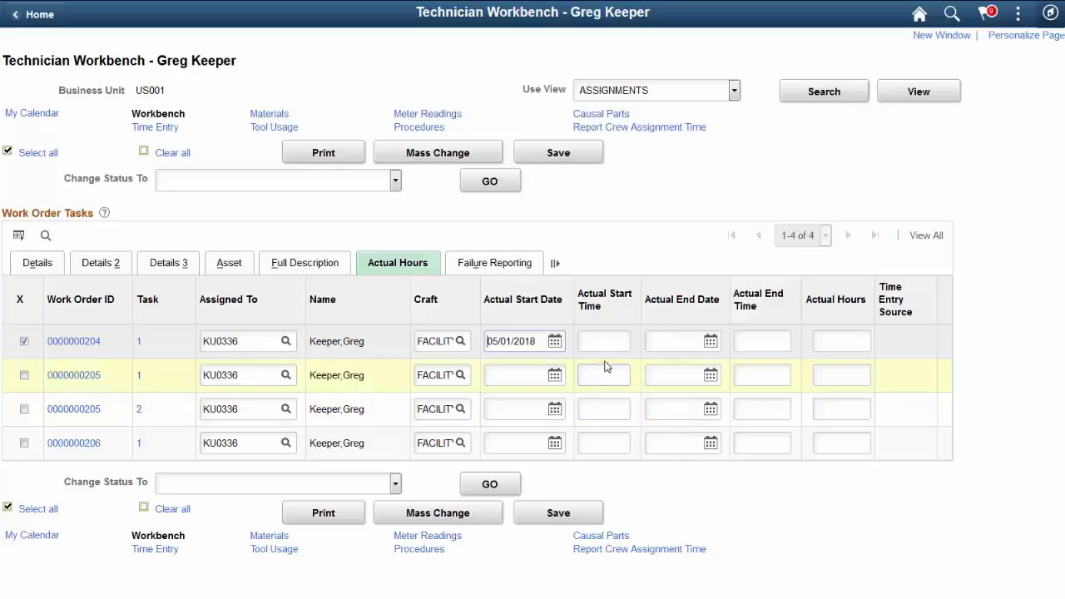
left_click(603, 342)
type("8:00AM")
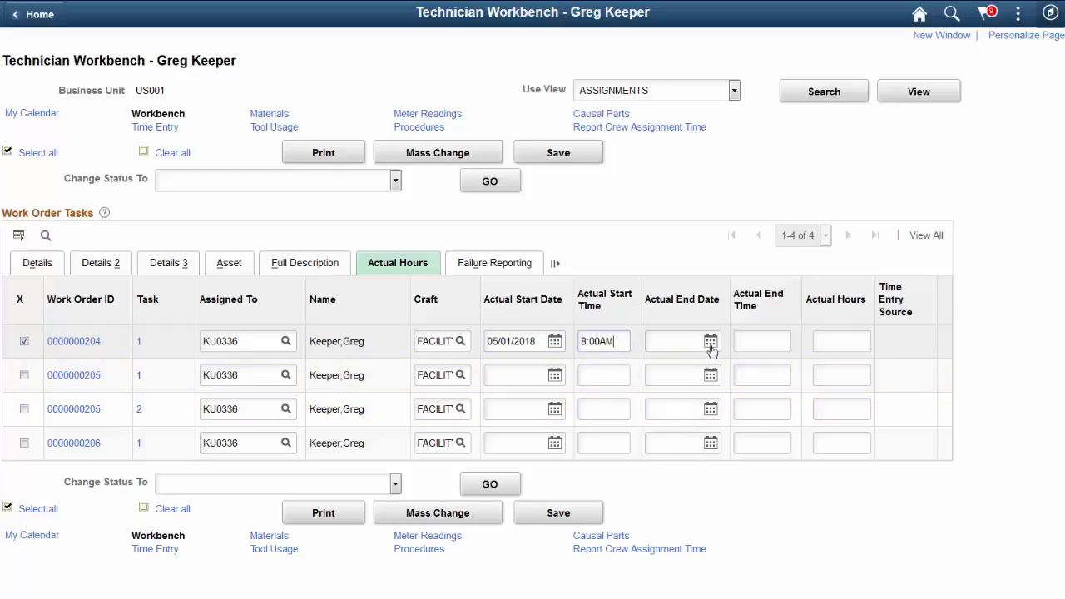
Set the first work order task's actual end date to 05/01/2018 and its actual end time to 9:00AM
left_click(711, 342)
left_click(759, 424)
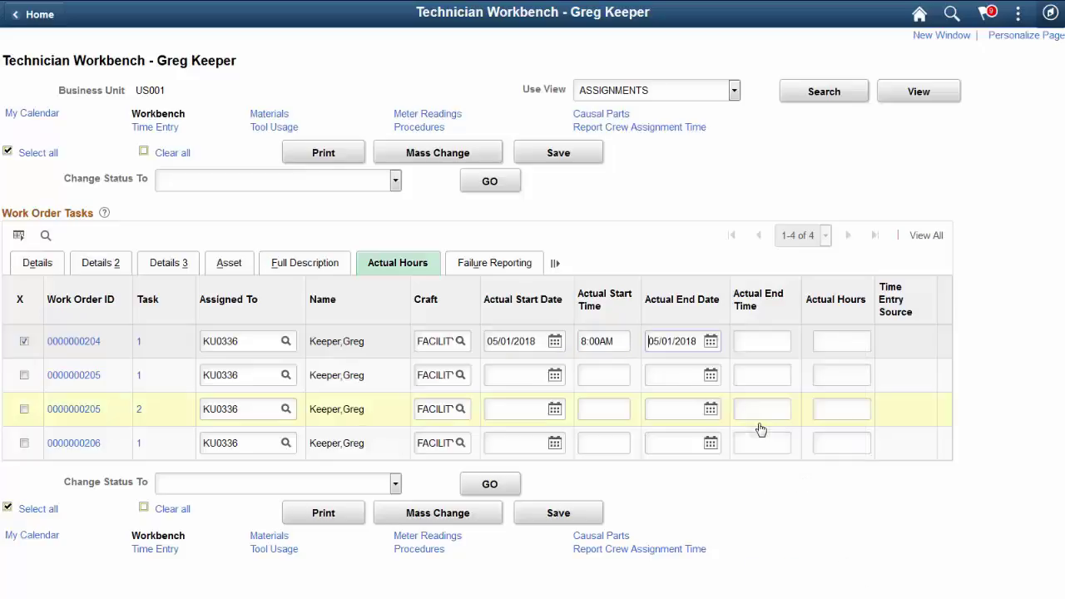
left_click(745, 345)
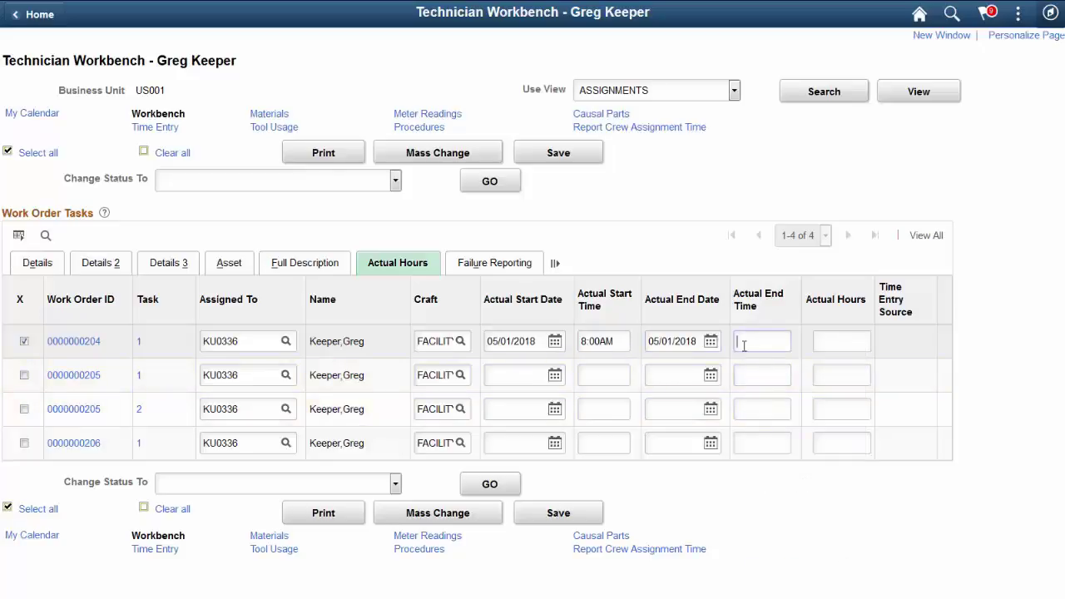
type("9:00")
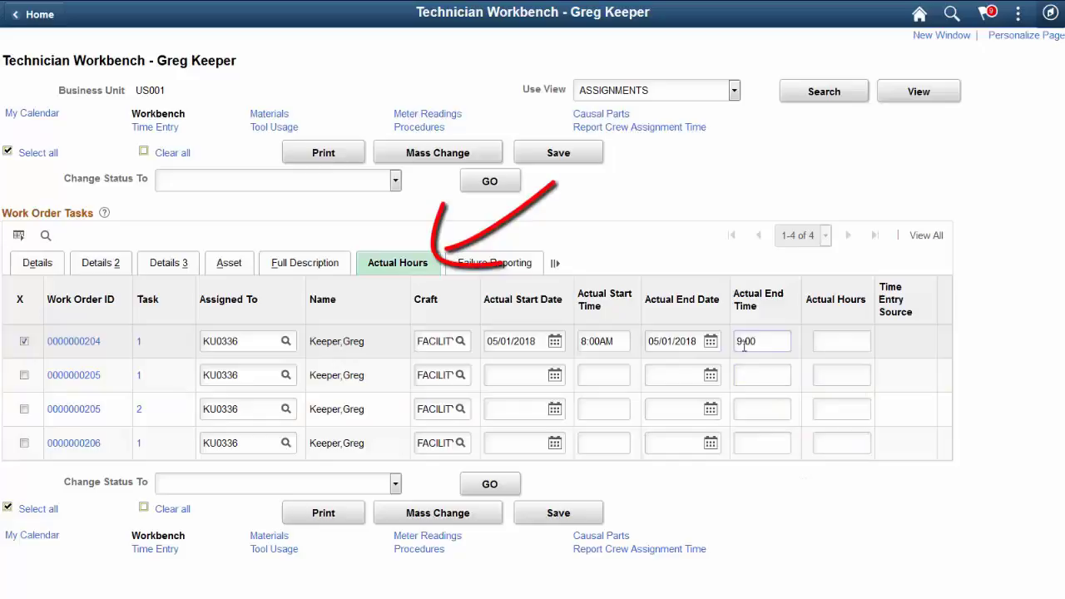
type("AM")
Enter 1.00 actual hours for the first work order task, save the workbench and check the saved time entry
left_click(829, 341)
type("1.00")
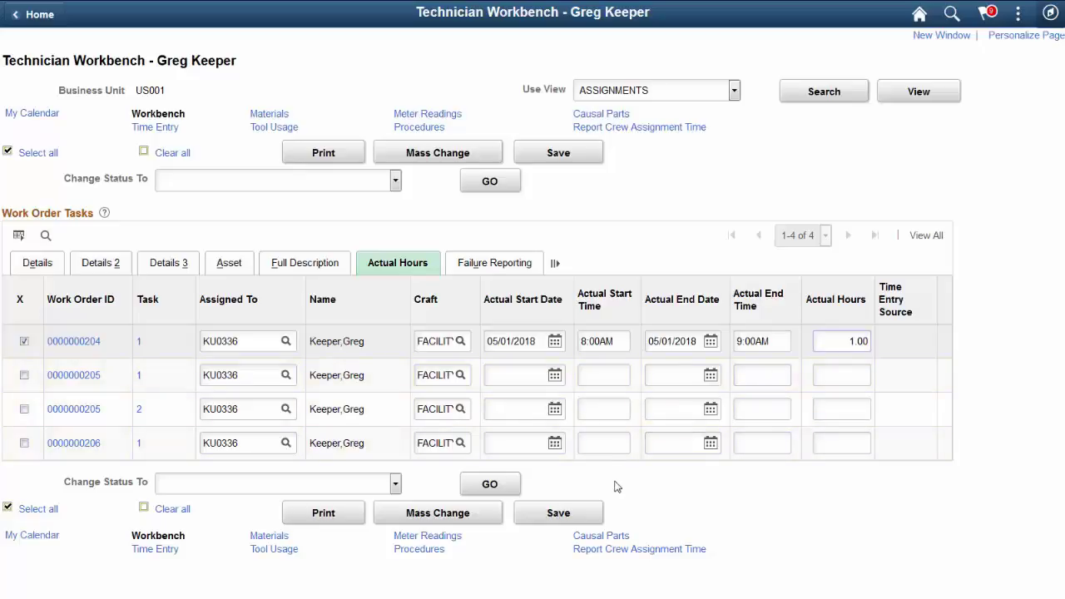
left_click(589, 516)
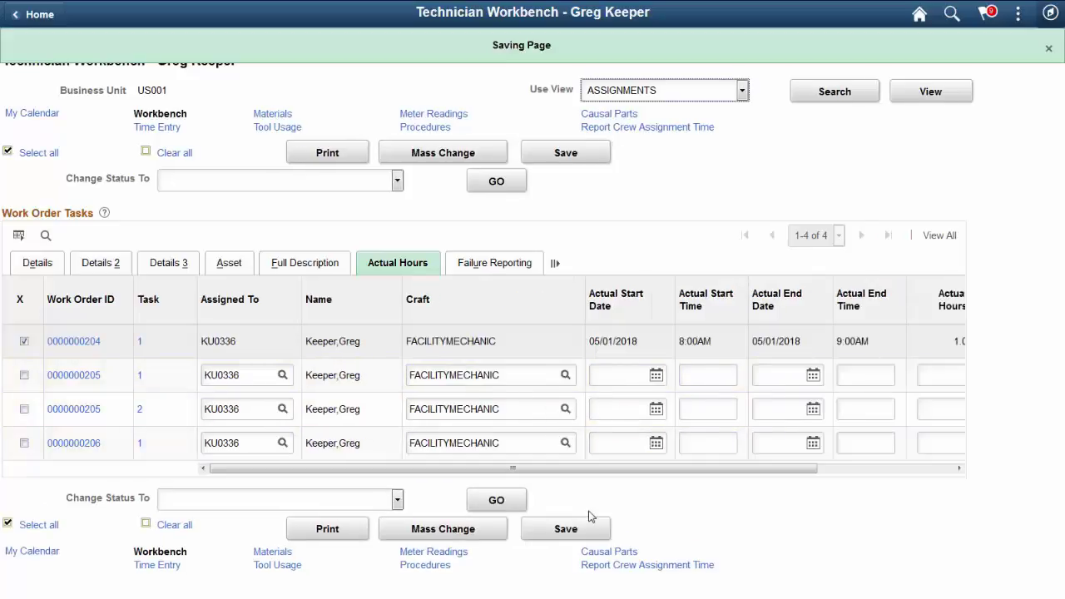
left_click_drag(637, 471, 775, 480)
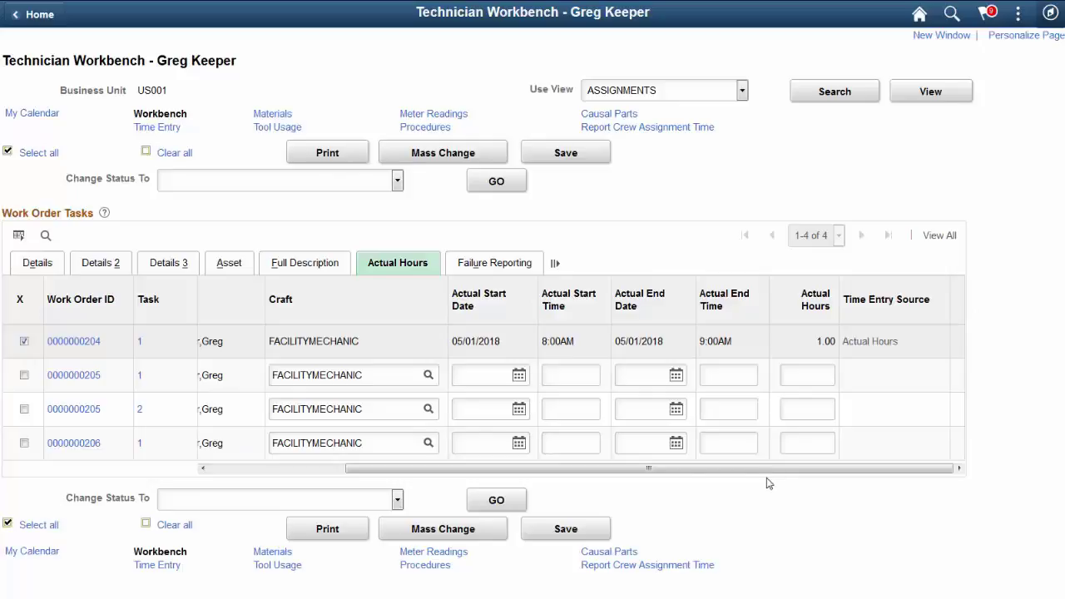
Select the remaining three work order tasks for a mass change and enable updating of actual dates/times and P-C-R codes
left_click(24, 375)
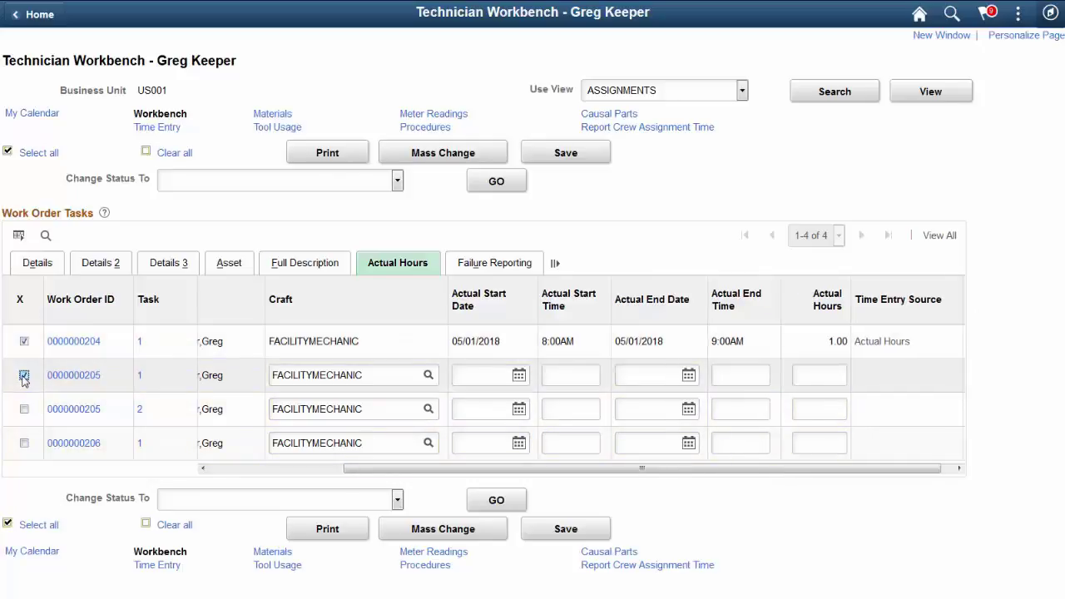
left_click(24, 409)
left_click(24, 443)
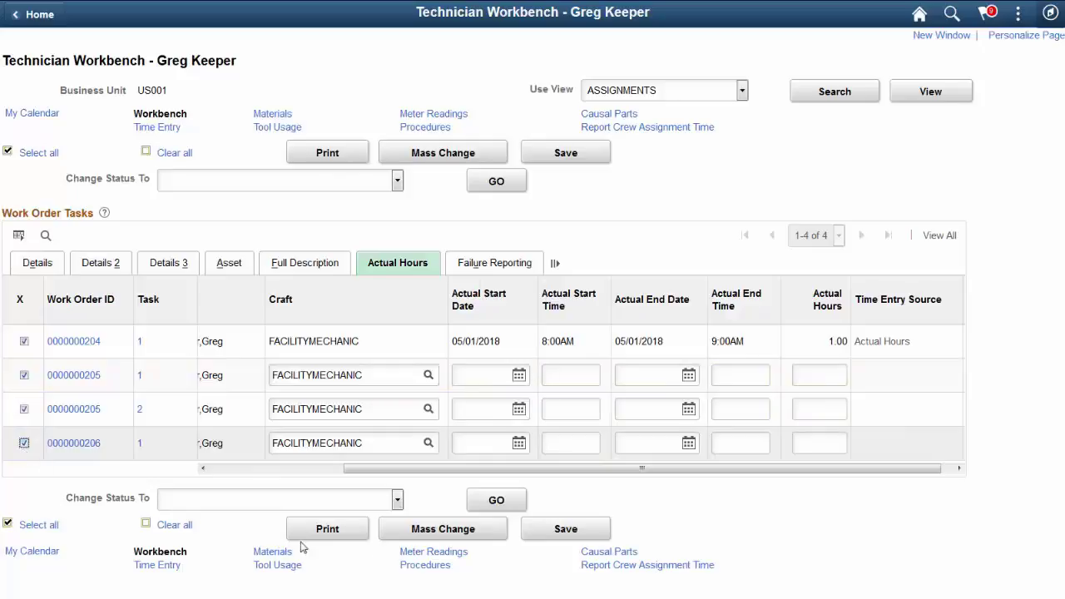
left_click(408, 534)
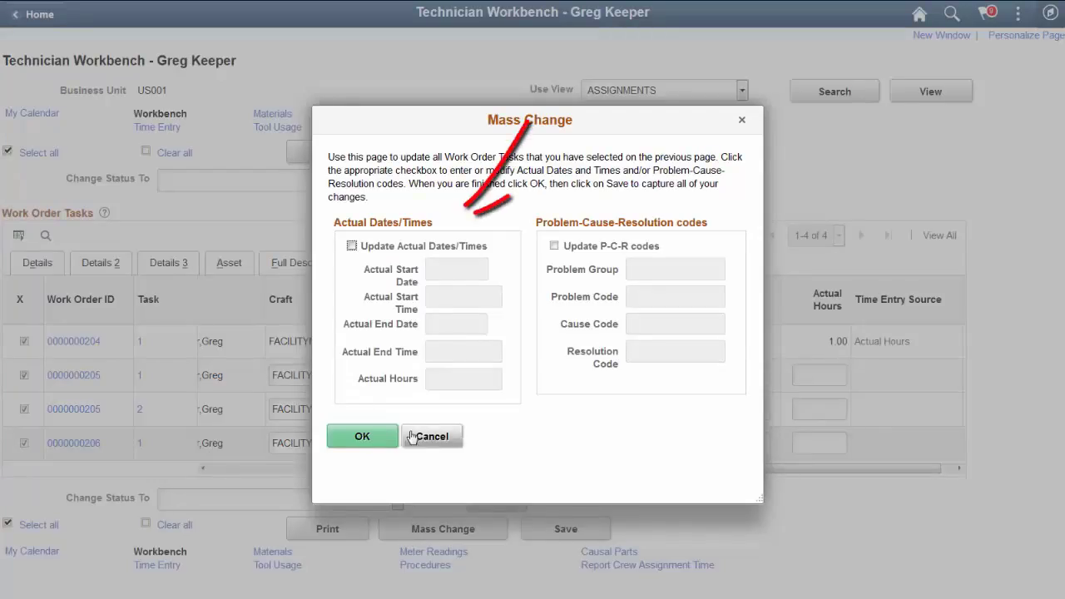
left_click(352, 247)
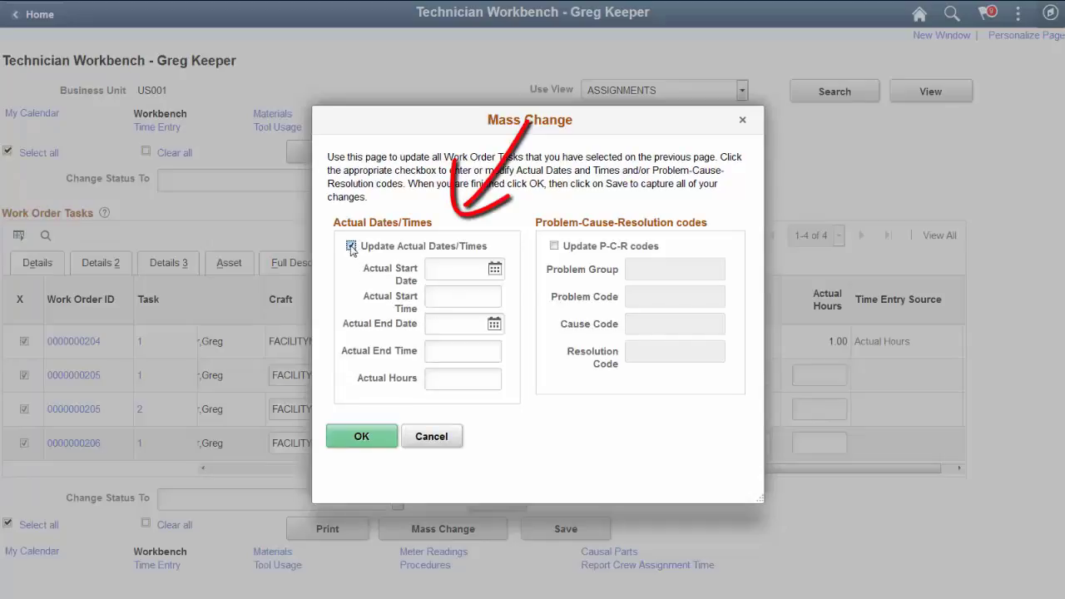
left_click(554, 246)
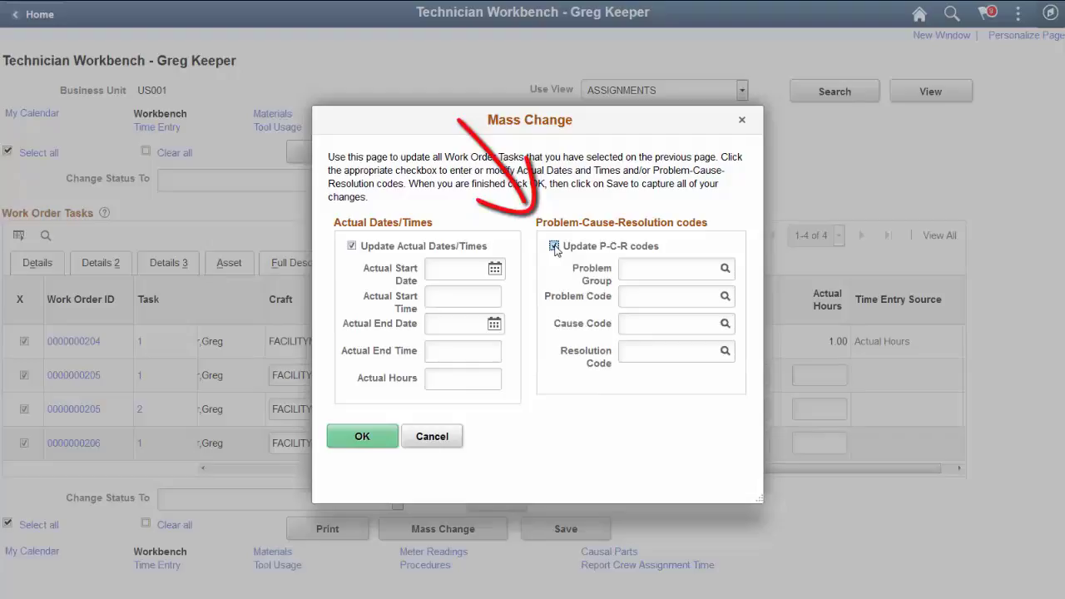